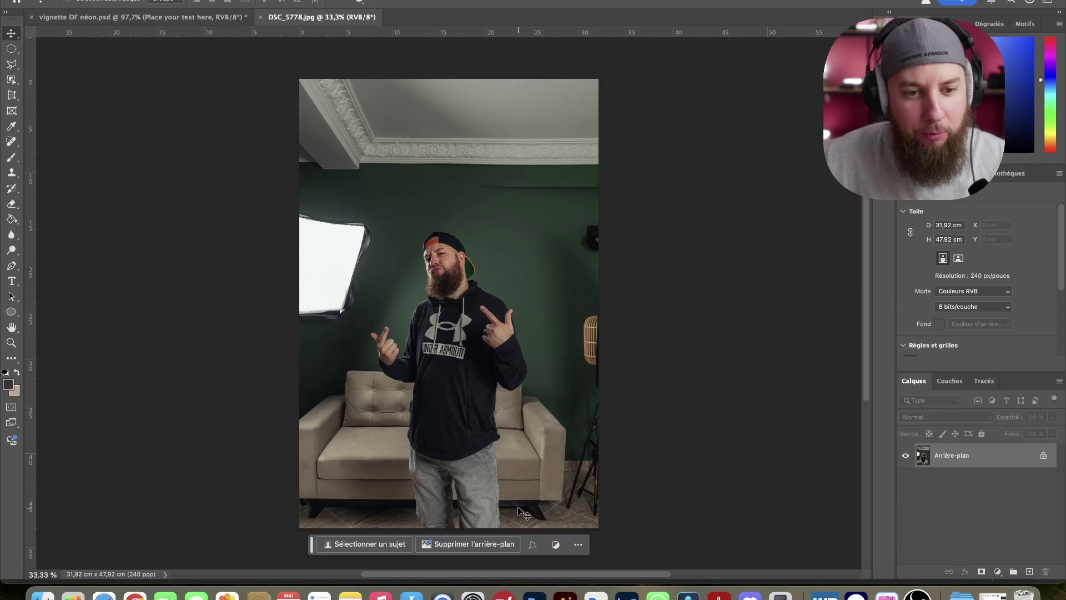
Zoom out to show the whole DSC_5778.jpg portrait and bring up the selection tools.
{"action": "scroll", "coordinate": [419, 348], "scroll_direction": "up", "scroll_amount": 3}
{"action": "scroll", "coordinate": [419, 349], "scroll_direction": "up", "scroll_amount": 5}
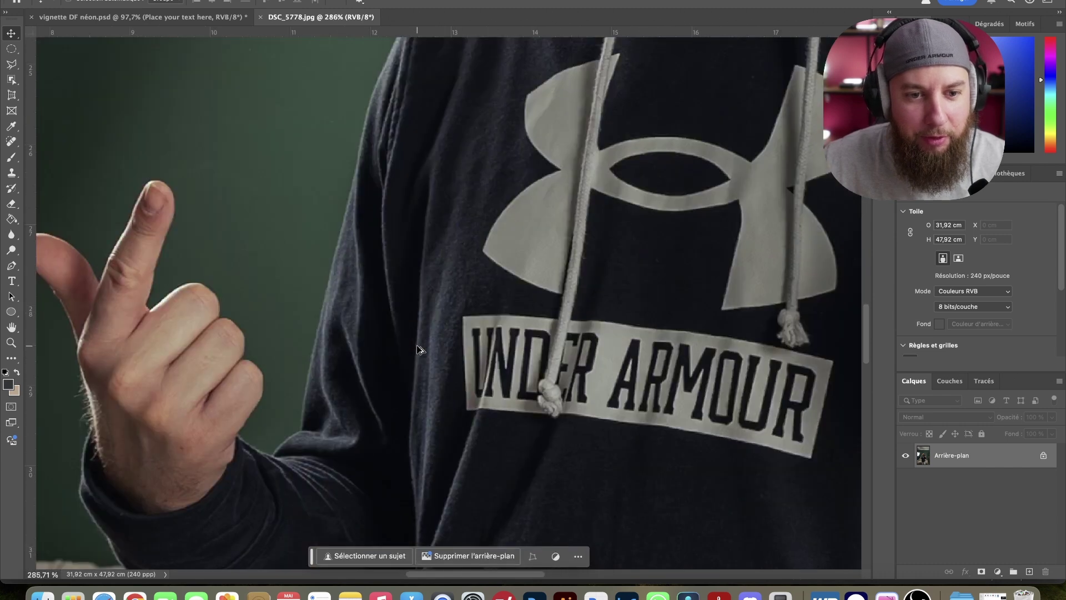
{"action": "scroll", "coordinate": [419, 349], "scroll_direction": "down", "scroll_amount": 3}
{"action": "scroll", "coordinate": [419, 349], "scroll_direction": "down", "scroll_amount": 1}
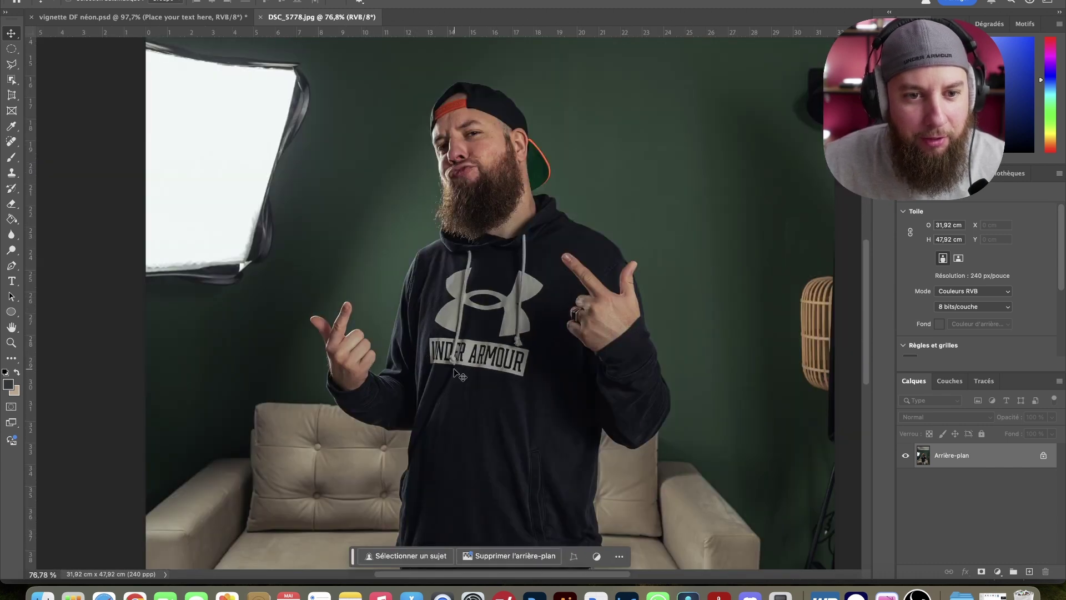
{"action": "scroll", "coordinate": [459, 376], "scroll_direction": "down", "scroll_amount": 1}
{"action": "scroll", "coordinate": [454, 372], "scroll_direction": "down", "scroll_amount": 2}
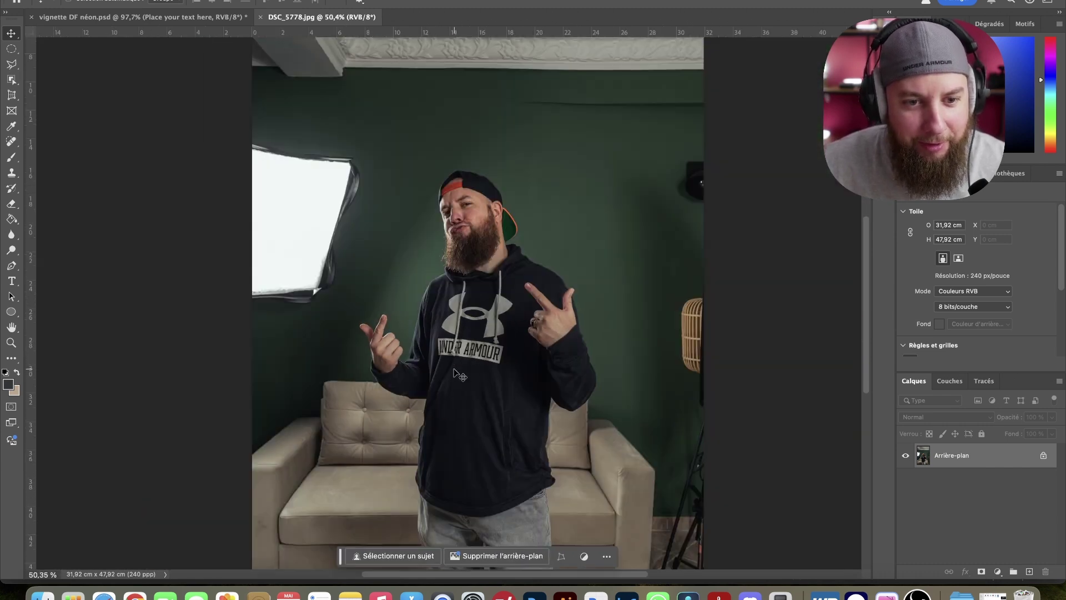
{"action": "scroll", "coordinate": [460, 375], "scroll_direction": "down", "scroll_amount": 3}
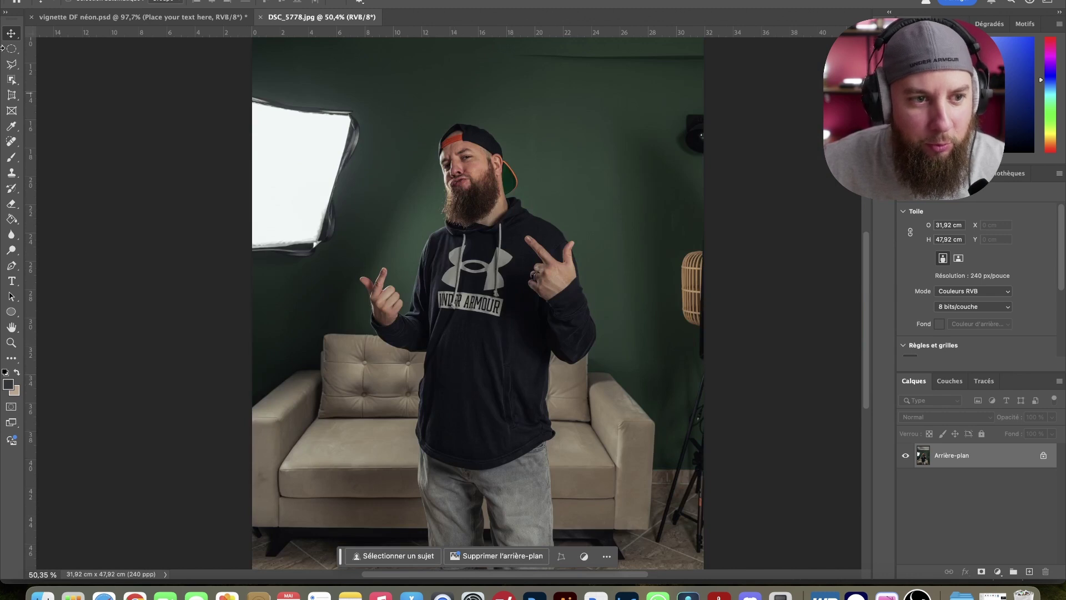
{"action": "left_click", "coordinate": [11, 79]}
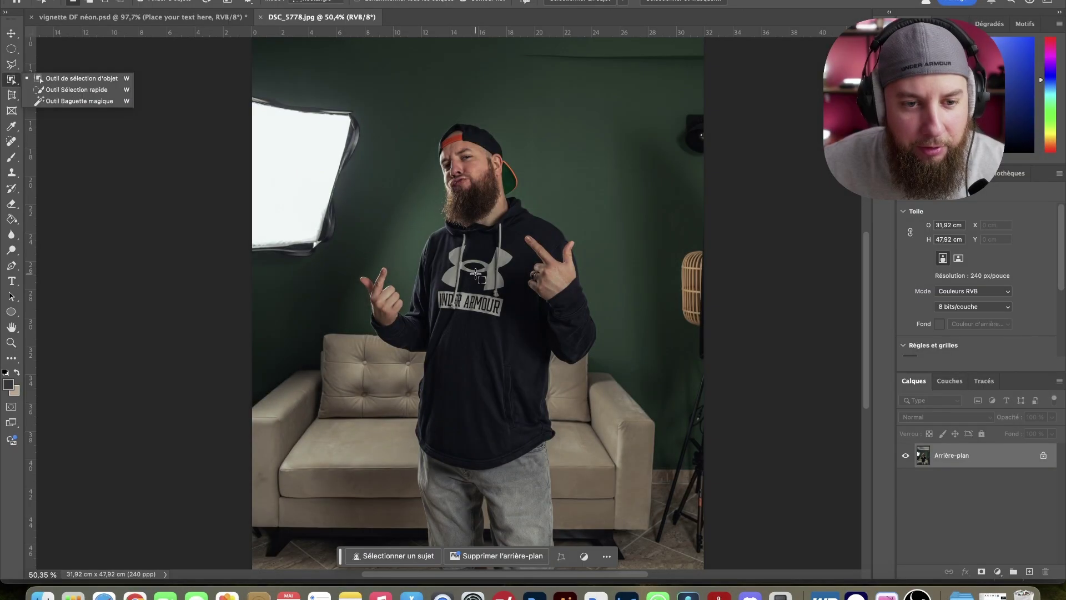
Run Select Subject so marching ants outline the man against the green wall.
{"action": "left_click", "coordinate": [475, 273]}
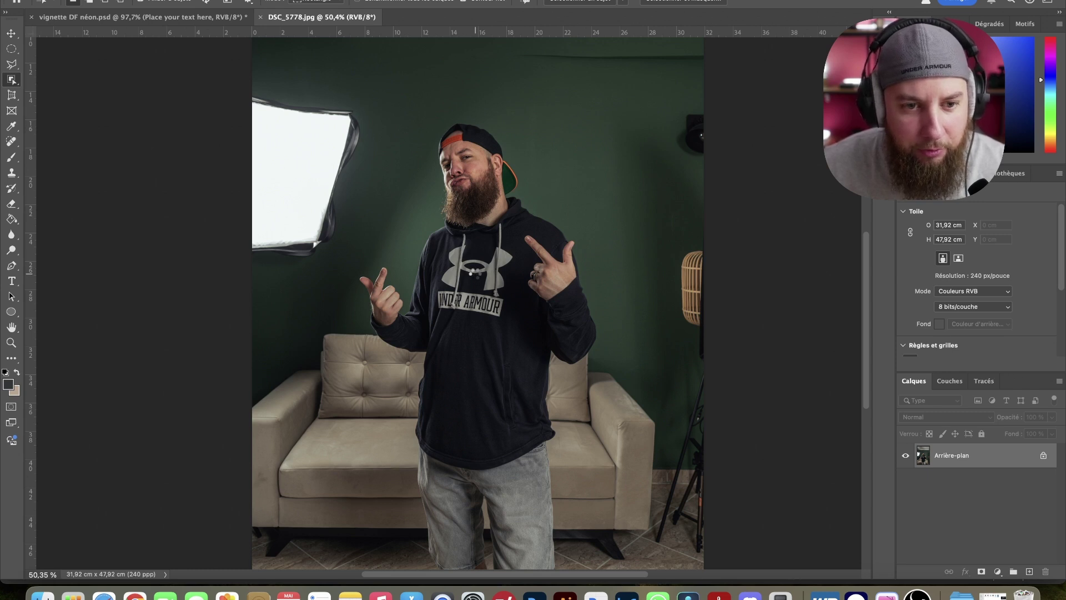
{"action": "scroll", "coordinate": [510, 195], "scroll_direction": "up", "scroll_amount": 3}
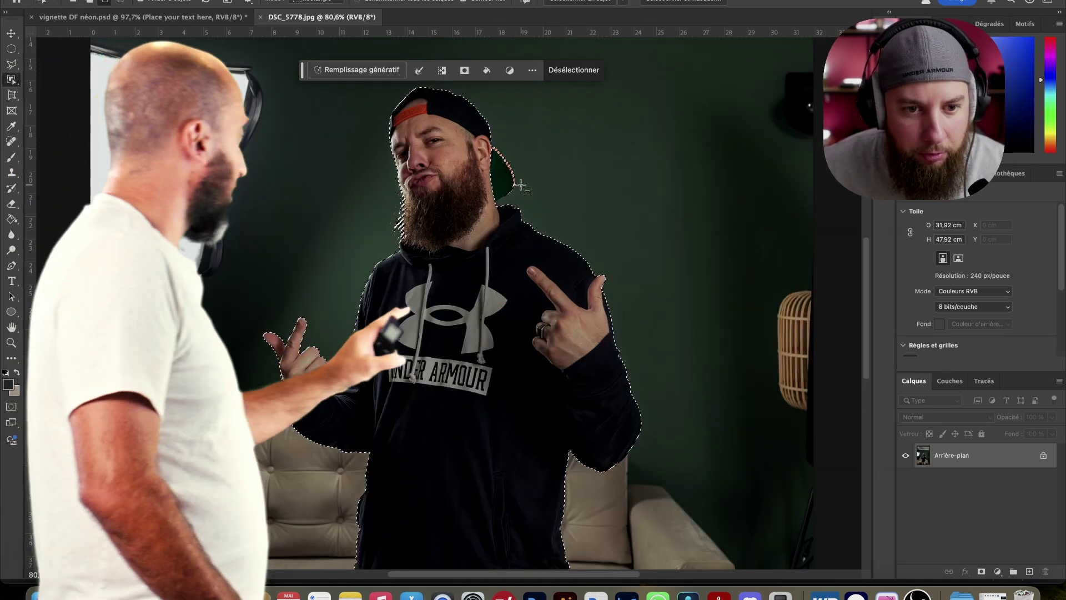
{"action": "scroll", "coordinate": [506, 205], "scroll_direction": "down", "scroll_amount": 5}
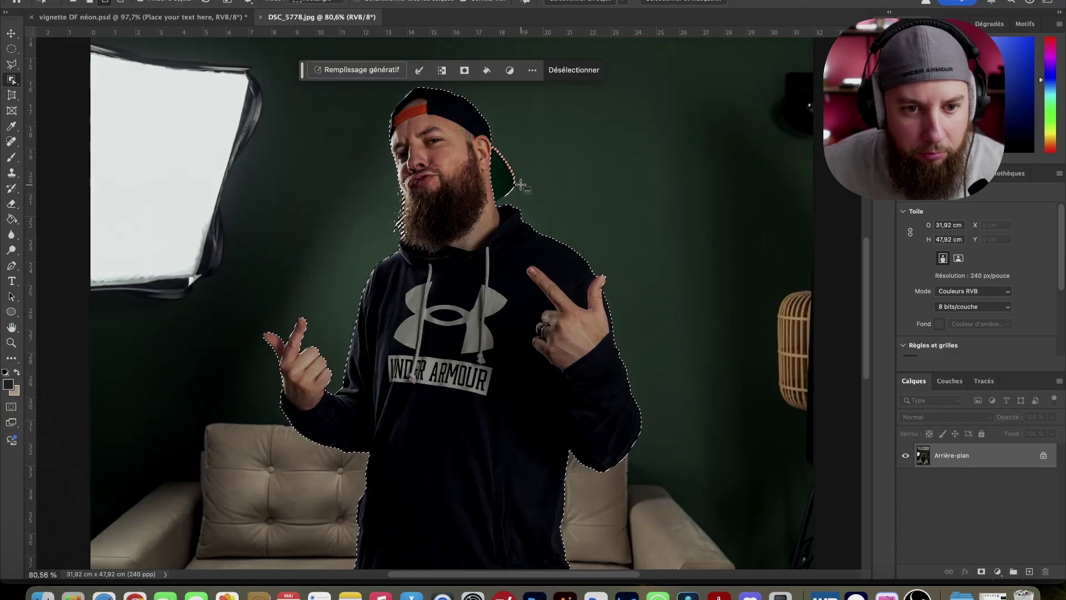
{"action": "scroll", "coordinate": [510, 194], "scroll_direction": "down", "scroll_amount": 5}
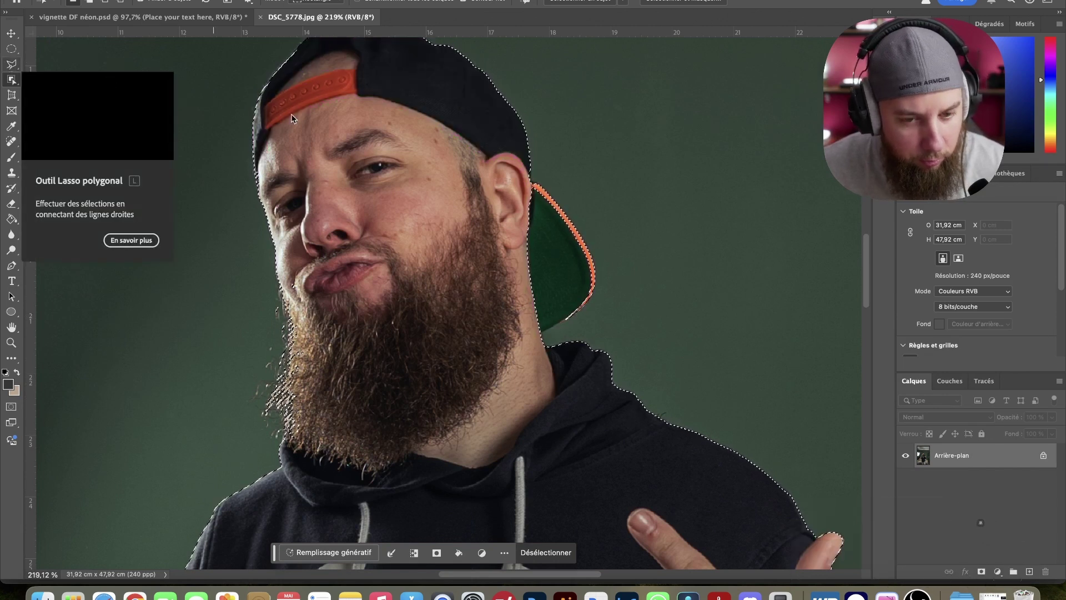
Trace the cap's green brim behind the ear as a path and add it to the selection.
{"action": "key", "text": "shift+w"}
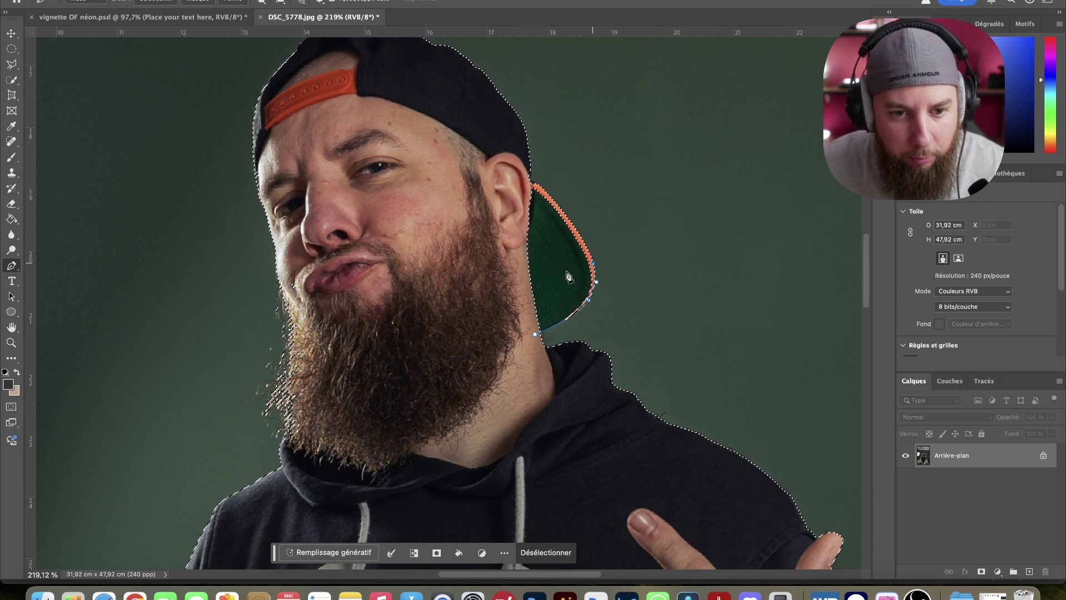
{"action": "left_click_drag", "start_coordinate": [537, 187], "coordinate": [527, 185]}
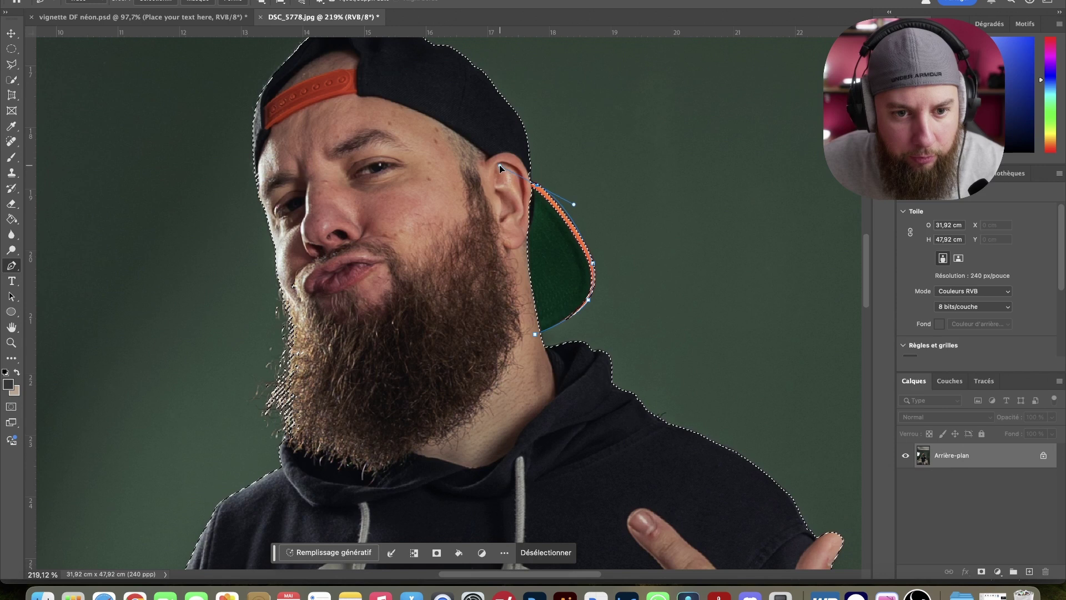
{"action": "left_click", "coordinate": [495, 303]}
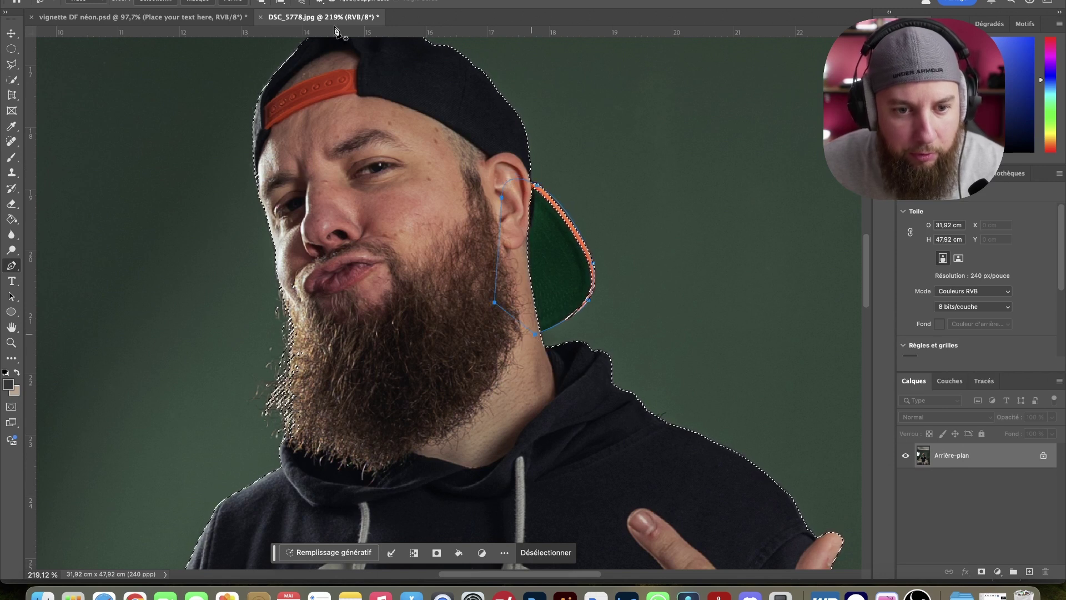
{"action": "left_click", "coordinate": [152, 2]}
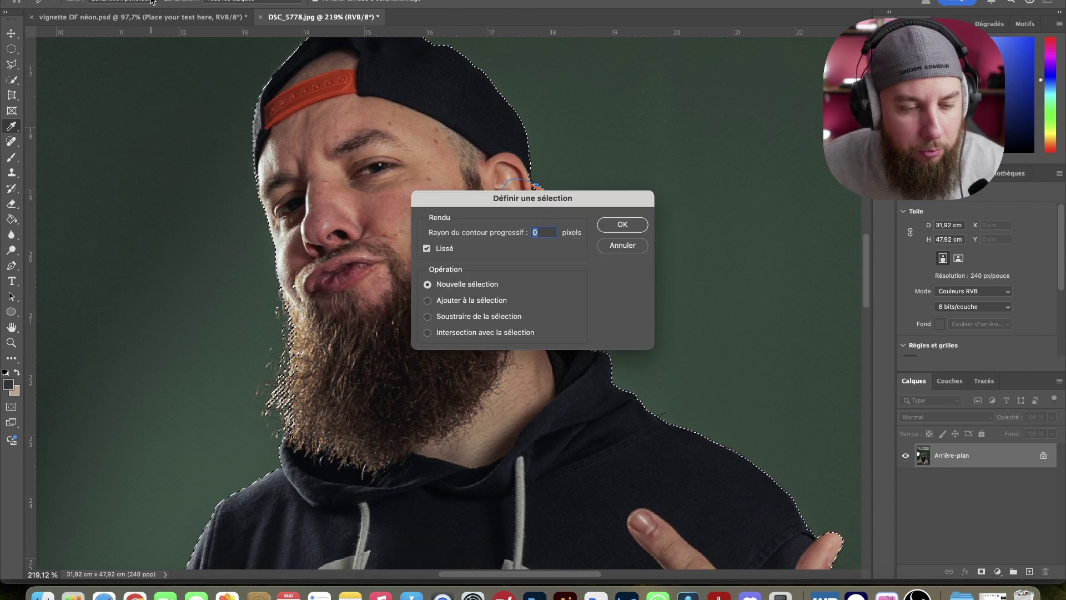
{"action": "left_click", "coordinate": [613, 226]}
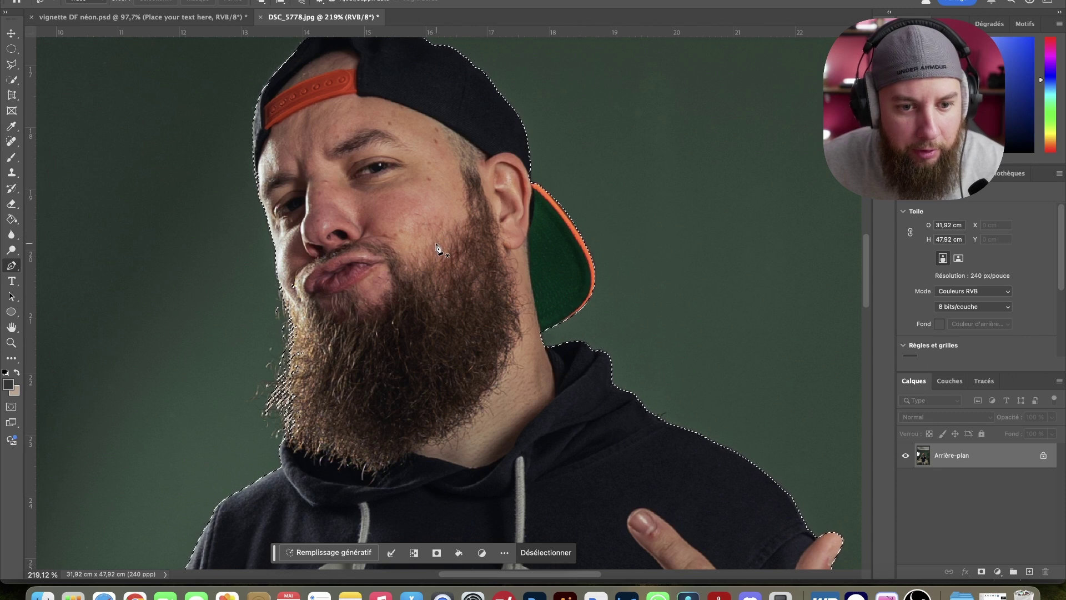
{"action": "scroll", "coordinate": [438, 249], "scroll_direction": "down", "scroll_amount": 5}
Reactivate the Object Selection tool and launch Select and Mask for the man's selection.
{"action": "scroll", "coordinate": [444, 250], "scroll_direction": "down", "scroll_amount": 1}
{"action": "scroll", "coordinate": [453, 249], "scroll_direction": "down", "scroll_amount": 3}
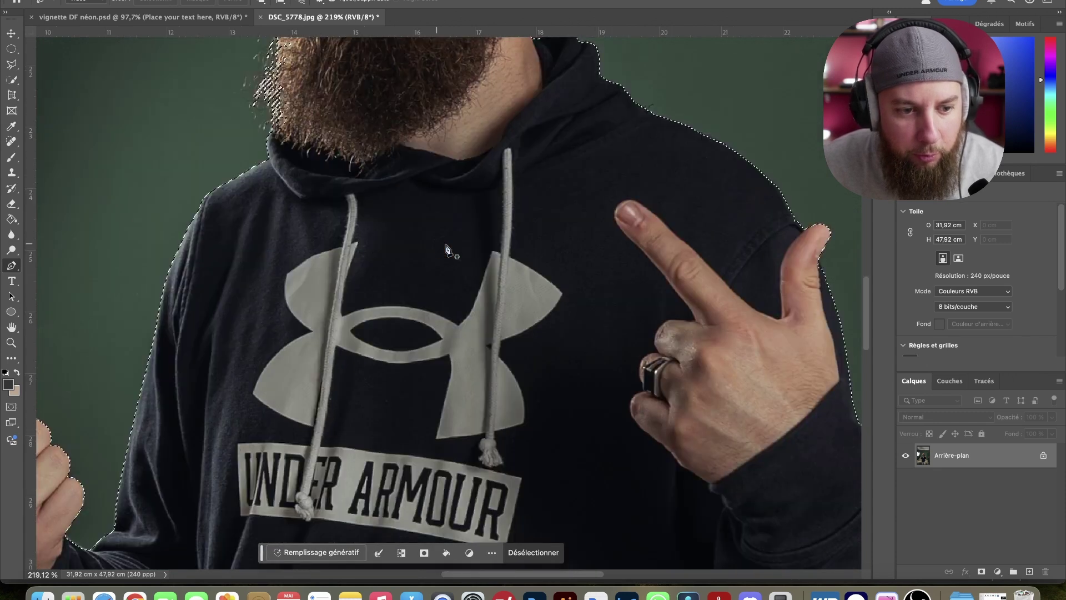
{"action": "scroll", "coordinate": [458, 249], "scroll_direction": "left", "scroll_amount": 1}
{"action": "scroll", "coordinate": [457, 249], "scroll_direction": "left", "scroll_amount": 2}
{"action": "scroll", "coordinate": [458, 249], "scroll_direction": "left", "scroll_amount": 2}
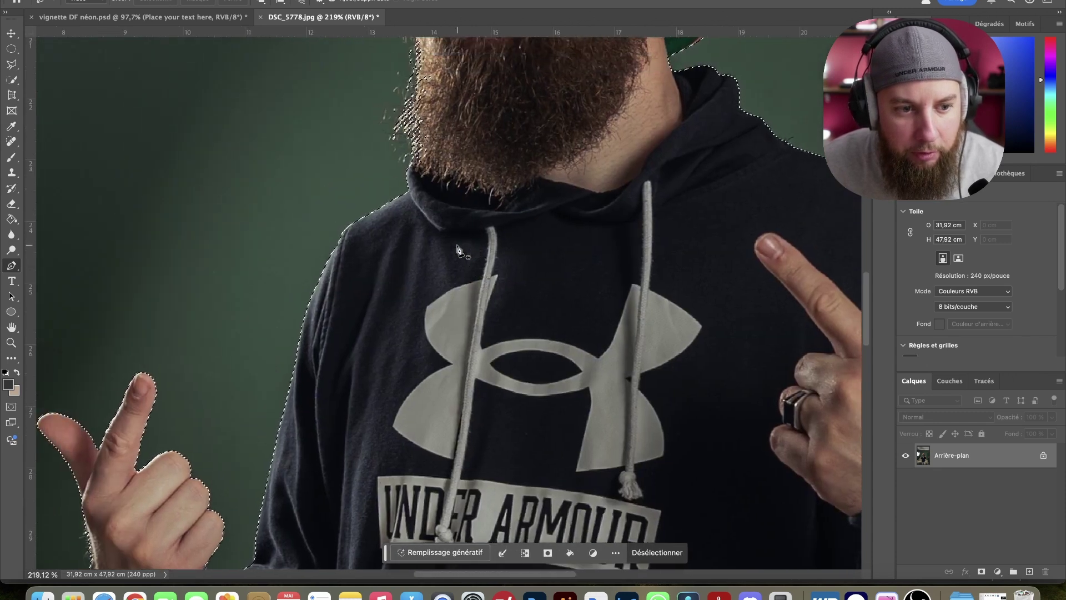
{"action": "scroll", "coordinate": [457, 249], "scroll_direction": "left", "scroll_amount": 2}
{"action": "scroll", "coordinate": [458, 249], "scroll_direction": "down", "scroll_amount": 1}
{"action": "scroll", "coordinate": [457, 249], "scroll_direction": "up", "scroll_amount": 5}
{"action": "scroll", "coordinate": [458, 250], "scroll_direction": "right", "scroll_amount": 2}
{"action": "scroll", "coordinate": [457, 249], "scroll_direction": "up", "scroll_amount": 4}
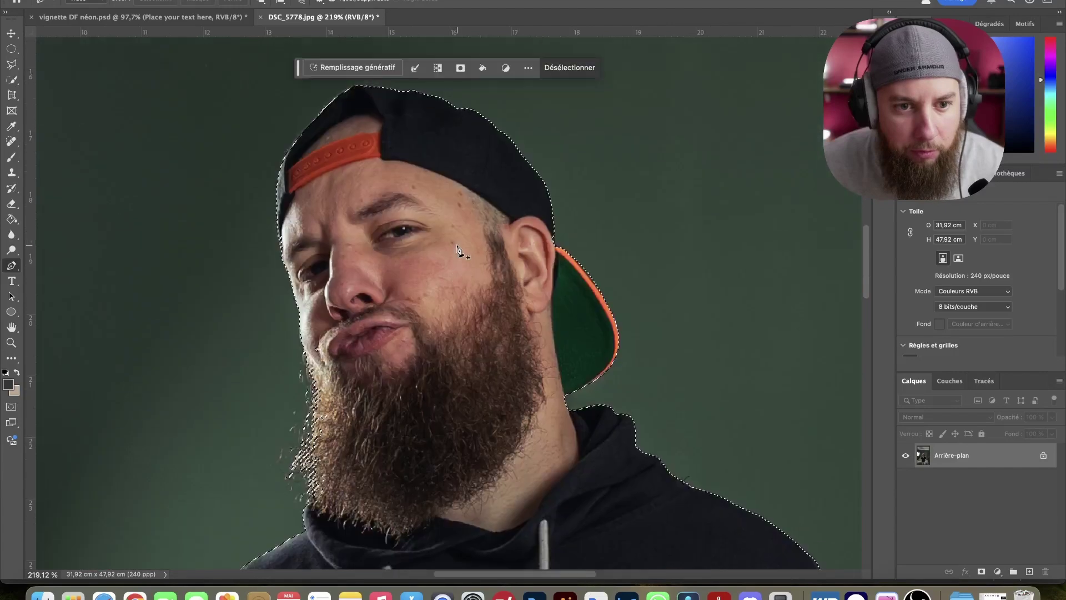
{"action": "scroll", "coordinate": [457, 249], "scroll_direction": "up", "scroll_amount": 3}
{"action": "scroll", "coordinate": [457, 249], "scroll_direction": "down", "scroll_amount": 3}
{"action": "scroll", "coordinate": [458, 249], "scroll_direction": "down", "scroll_amount": 2}
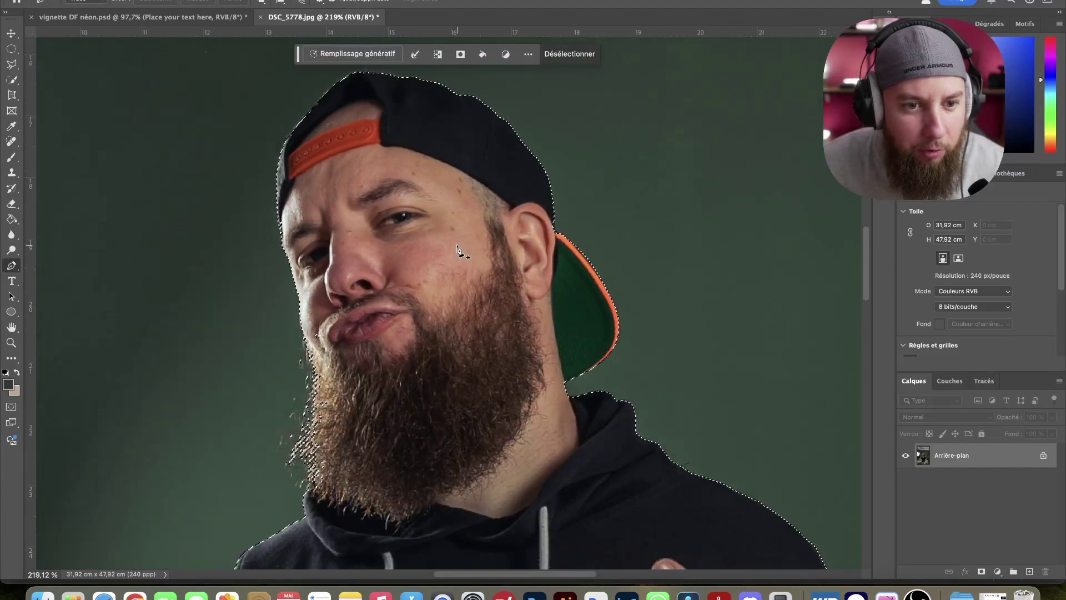
{"action": "scroll", "coordinate": [457, 250], "scroll_direction": "down", "scroll_amount": 3}
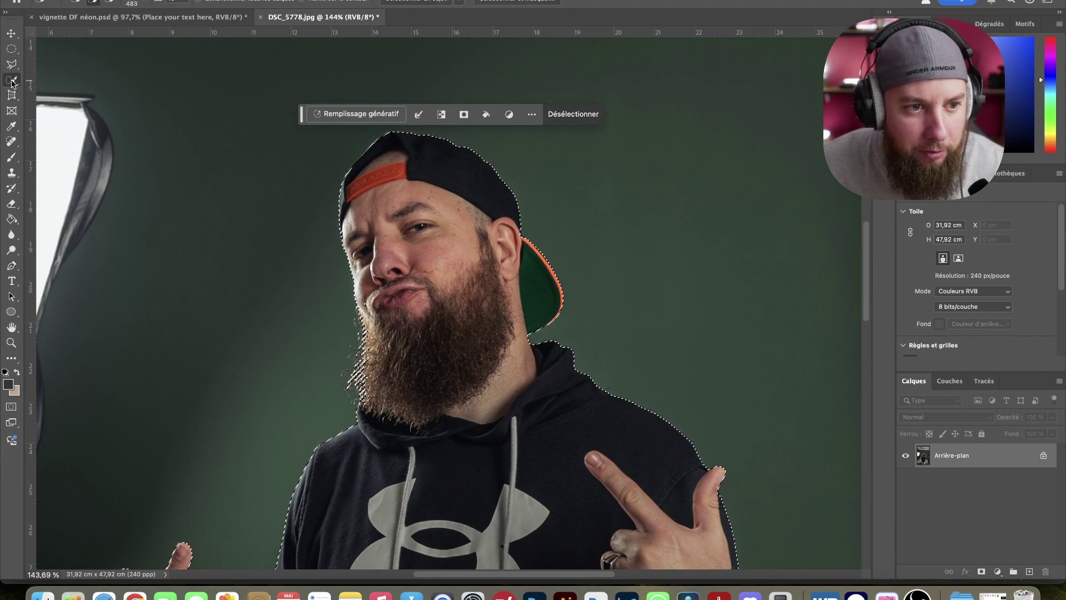
{"action": "right_click", "coordinate": [11, 80]}
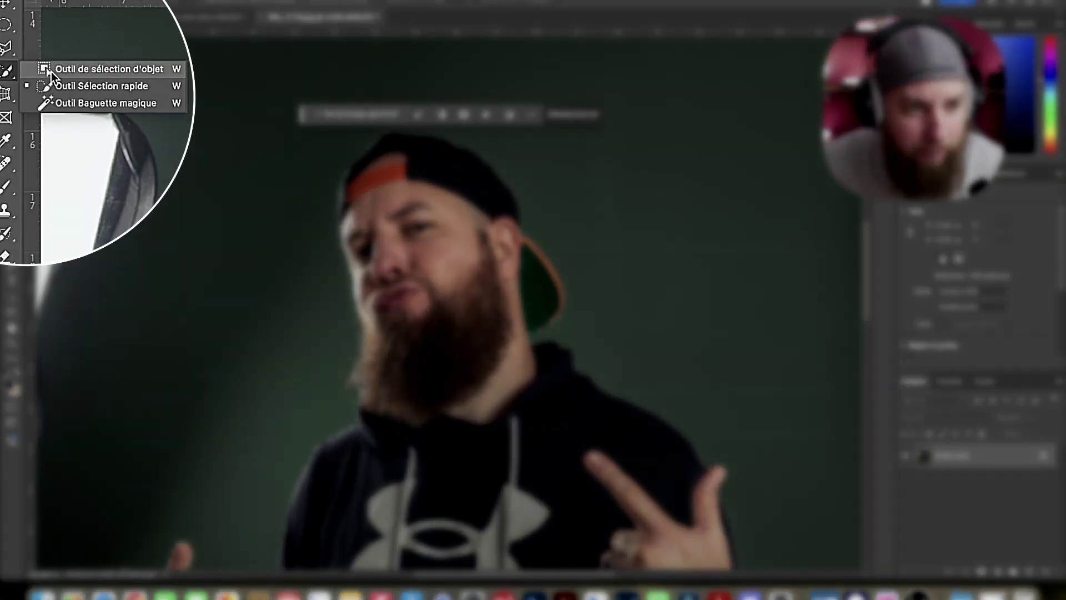
{"action": "left_click", "coordinate": [52, 70]}
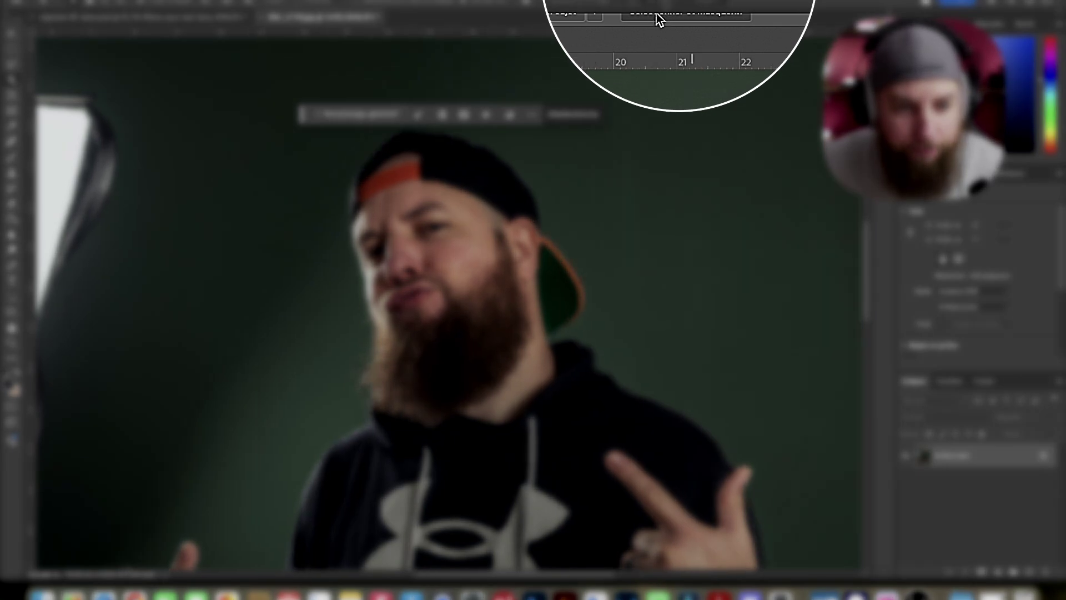
{"action": "left_click", "coordinate": [660, 8]}
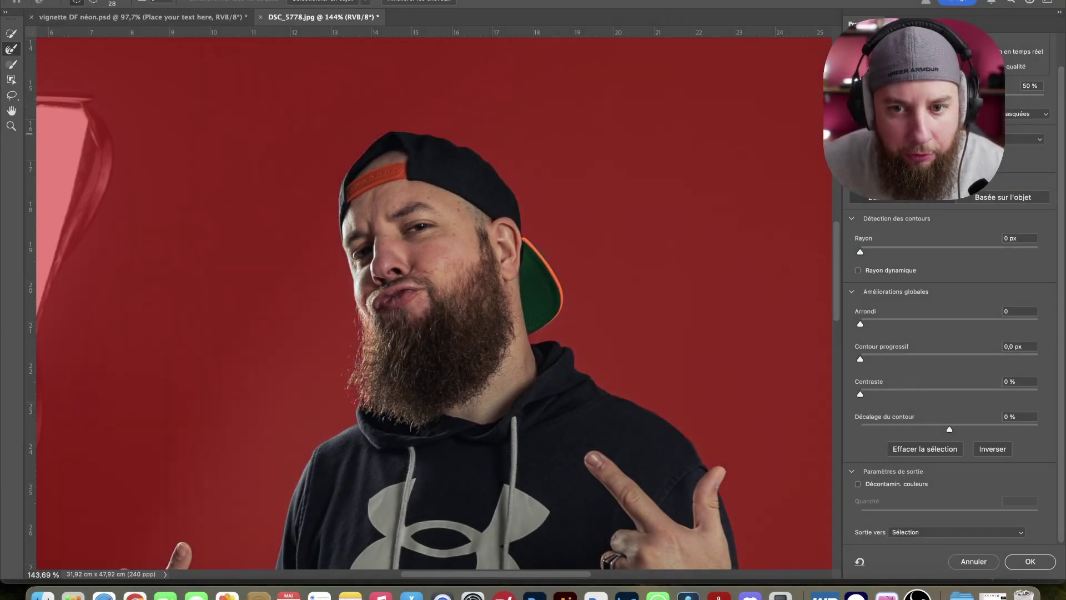
Toggle the overlay between tinting the selected subject and the masked background.
{"action": "left_click", "coordinate": [977, 114]}
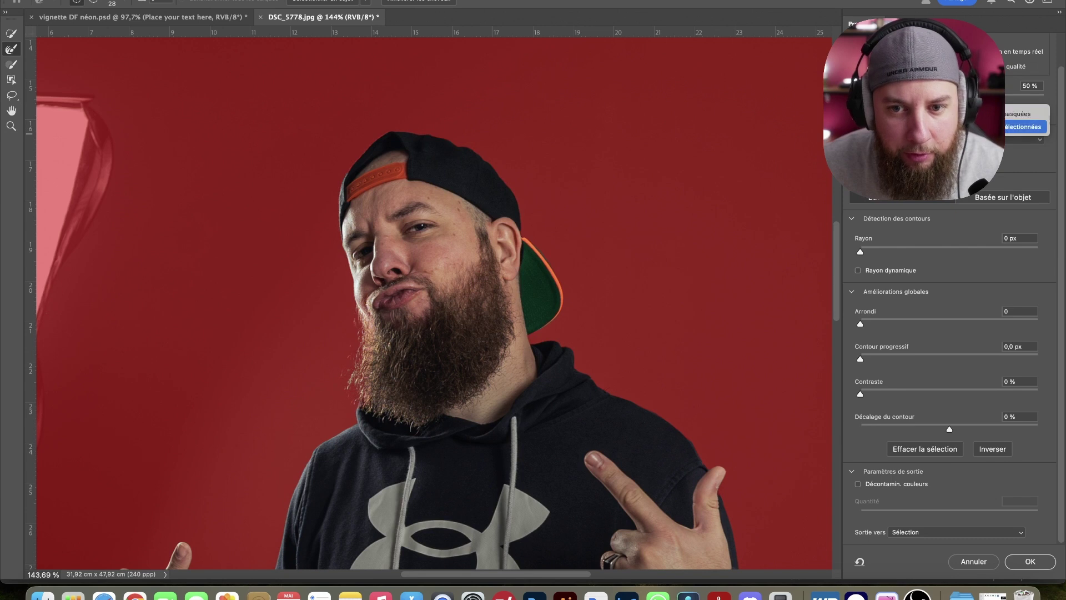
{"action": "left_click", "coordinate": [1024, 127]}
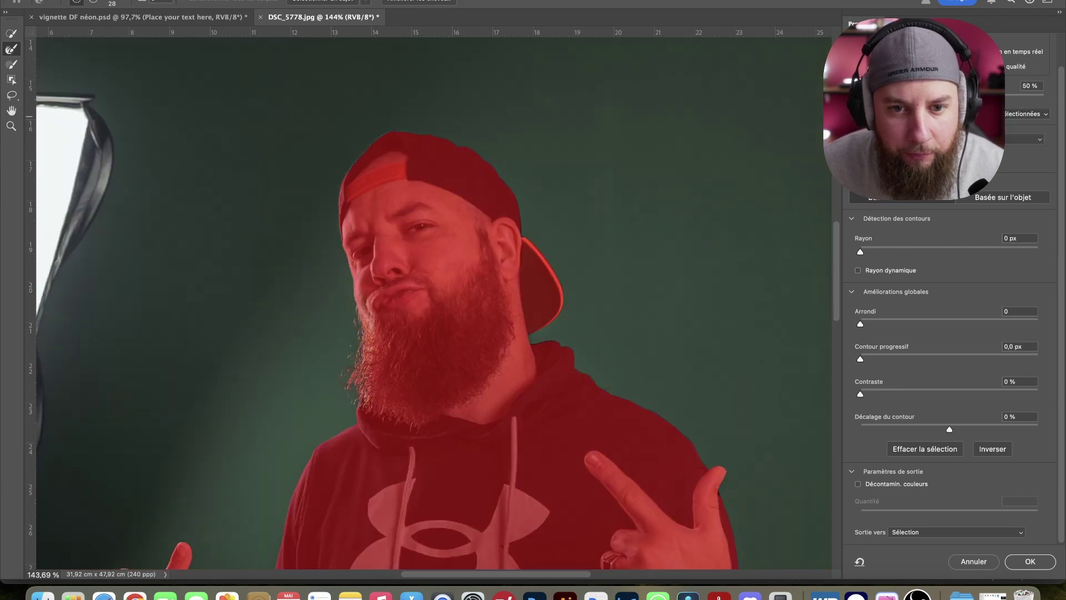
{"action": "left_click", "coordinate": [1024, 114]}
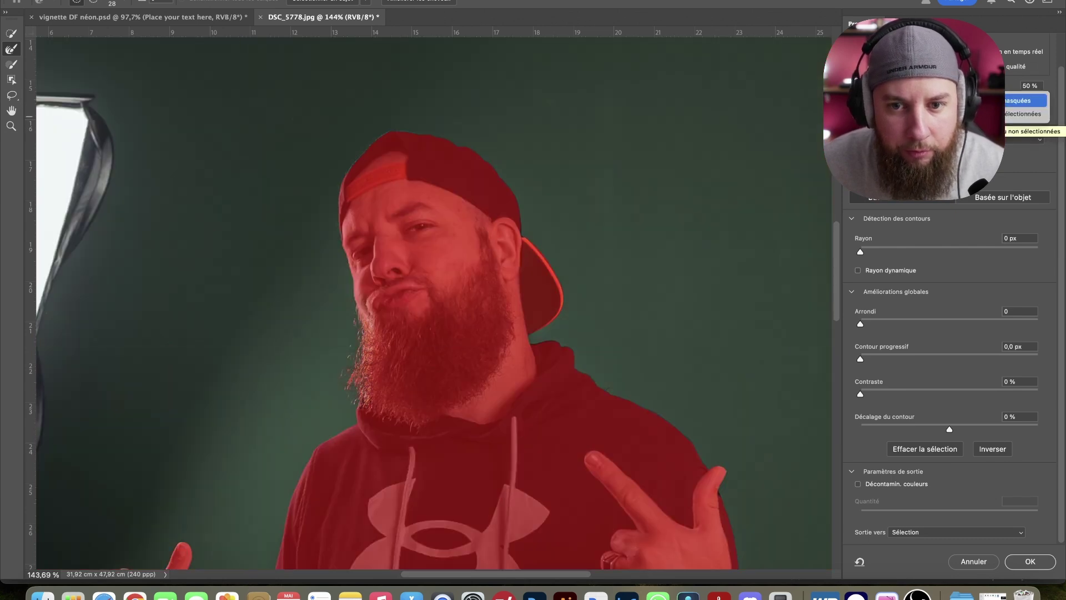
{"action": "left_click", "coordinate": [1024, 101]}
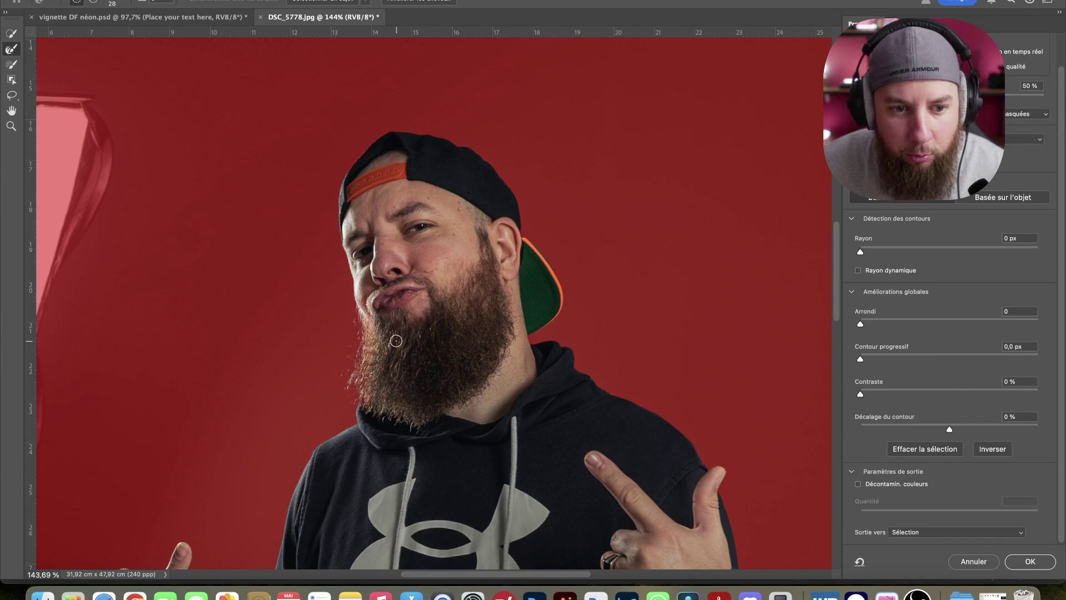
Refine the beard edges with an 18 px Refine Edge brush and apply with OK.
{"action": "scroll", "coordinate": [353, 375], "scroll_direction": "up", "scroll_amount": 3}
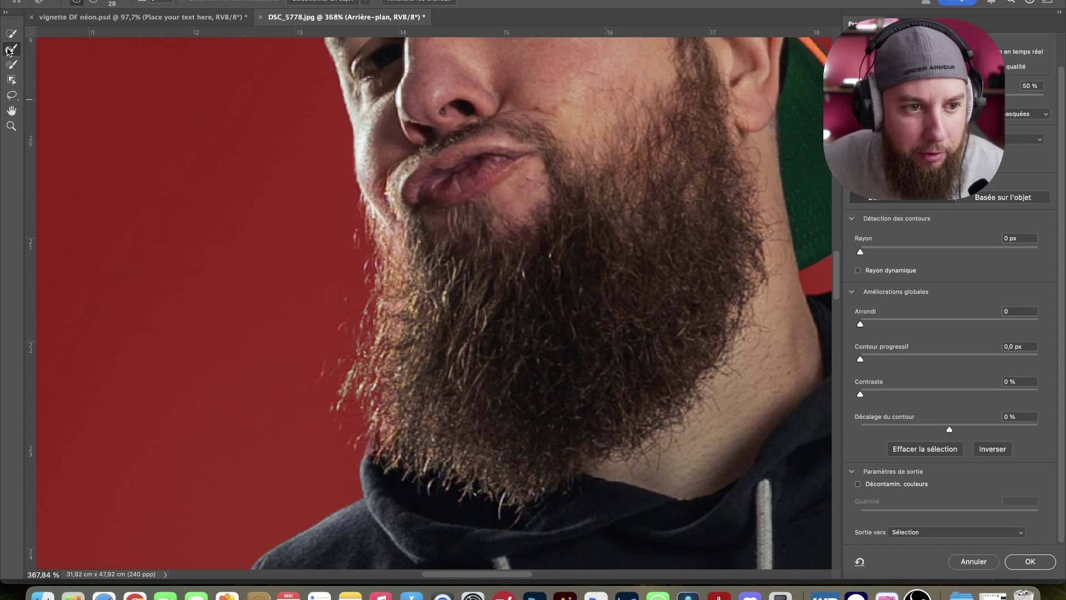
{"action": "left_click_drag", "start_coordinate": [387, 271], "coordinate": [369, 267]}
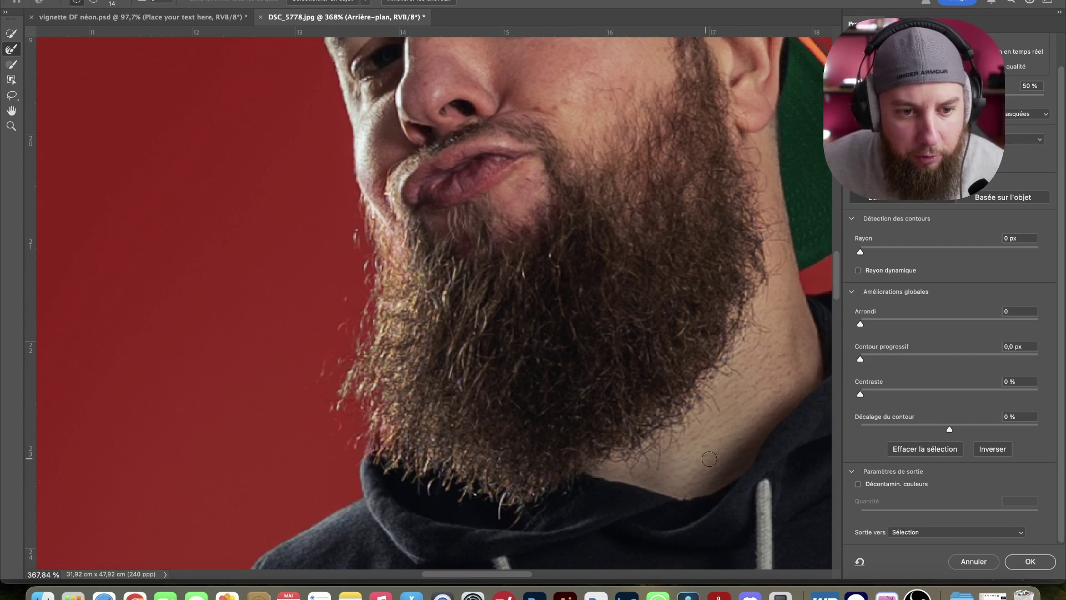
{"action": "left_click", "coordinate": [1030, 563]}
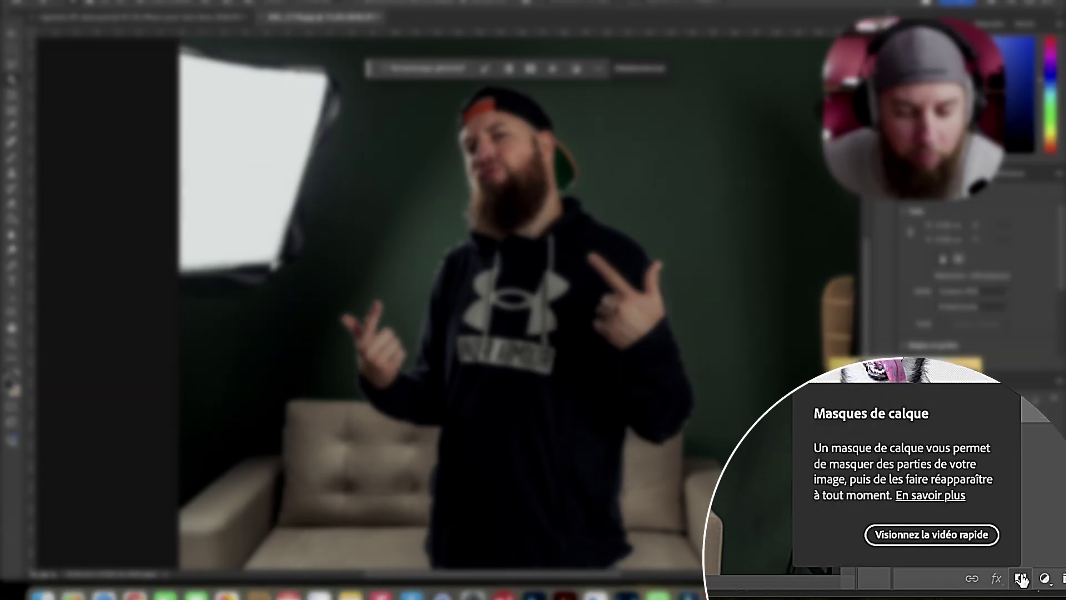
Add a layer mask from the selection to hide the green wall.
{"action": "left_click", "coordinate": [1021, 578]}
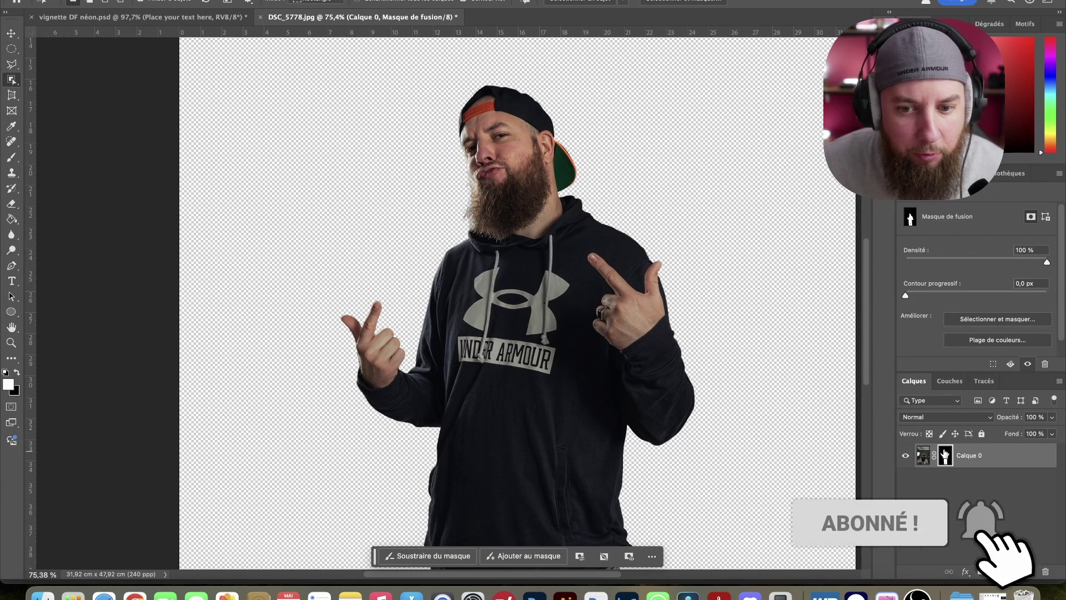
{"action": "scroll", "coordinate": [475, 159], "scroll_direction": "up", "scroll_amount": 5}
{"action": "scroll", "coordinate": [474, 159], "scroll_direction": "up", "scroll_amount": 2}
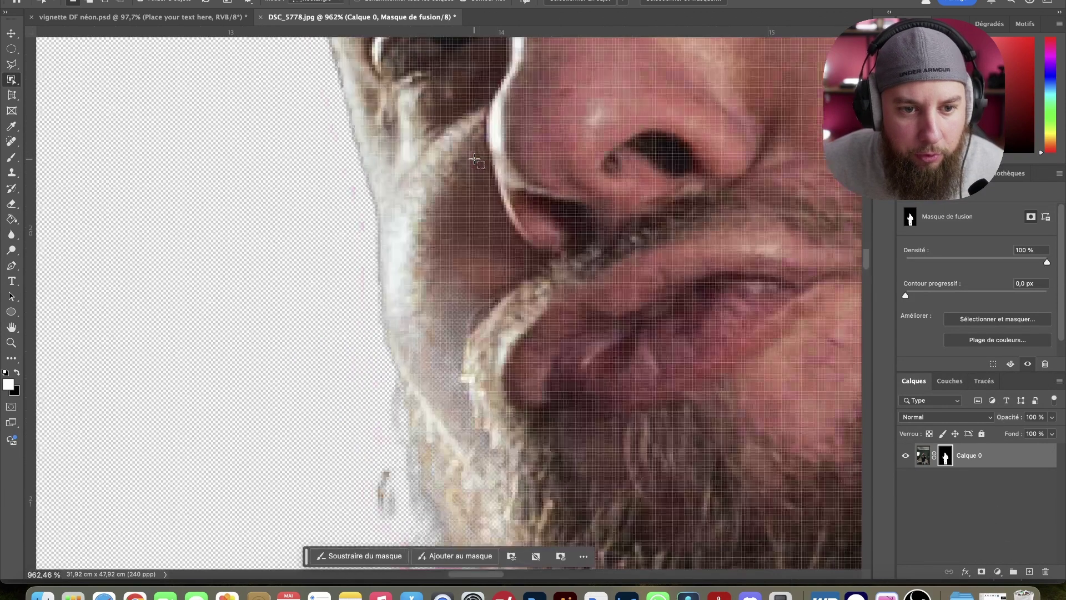
{"action": "scroll", "coordinate": [473, 172], "scroll_direction": "down", "scroll_amount": 3}
{"action": "scroll", "coordinate": [471, 189], "scroll_direction": "down", "scroll_amount": 2}
{"action": "scroll", "coordinate": [469, 204], "scroll_direction": "down", "scroll_amount": 1}
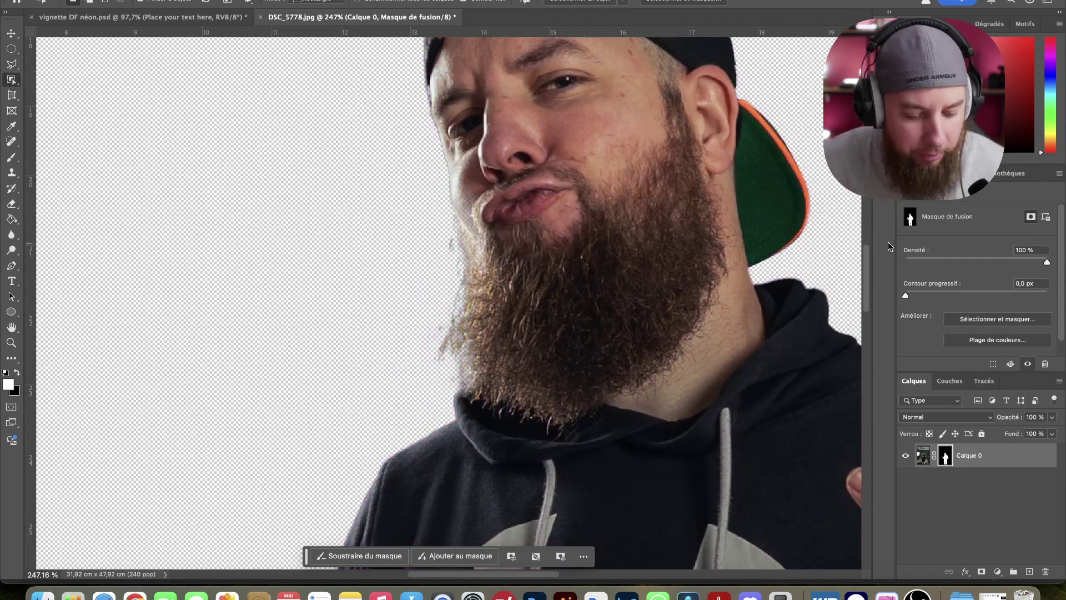
Disable and re-enable the layer mask to compare the cutout with the original.
{"action": "left_click", "coordinate": [946, 455], "text": "shift"}
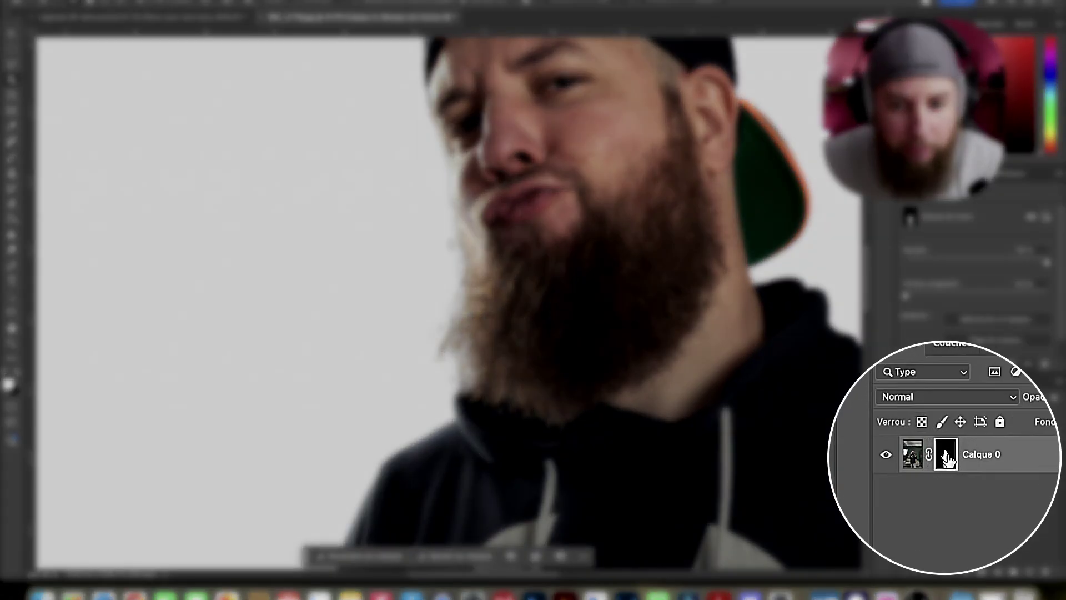
{"action": "left_click", "coordinate": [946, 455], "text": "shift"}
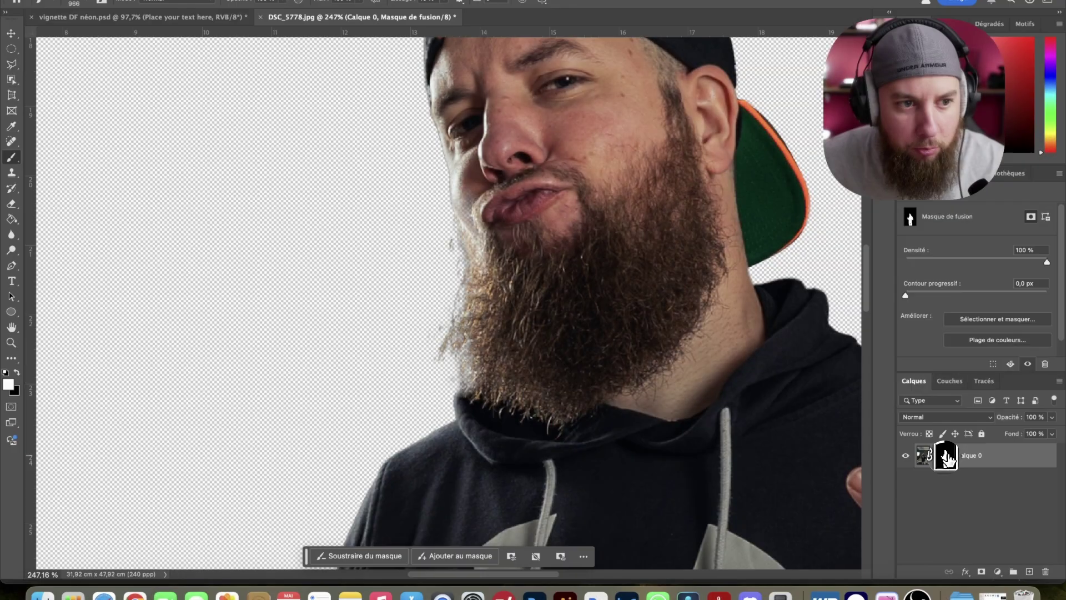
{"action": "left_click", "coordinate": [11, 157]}
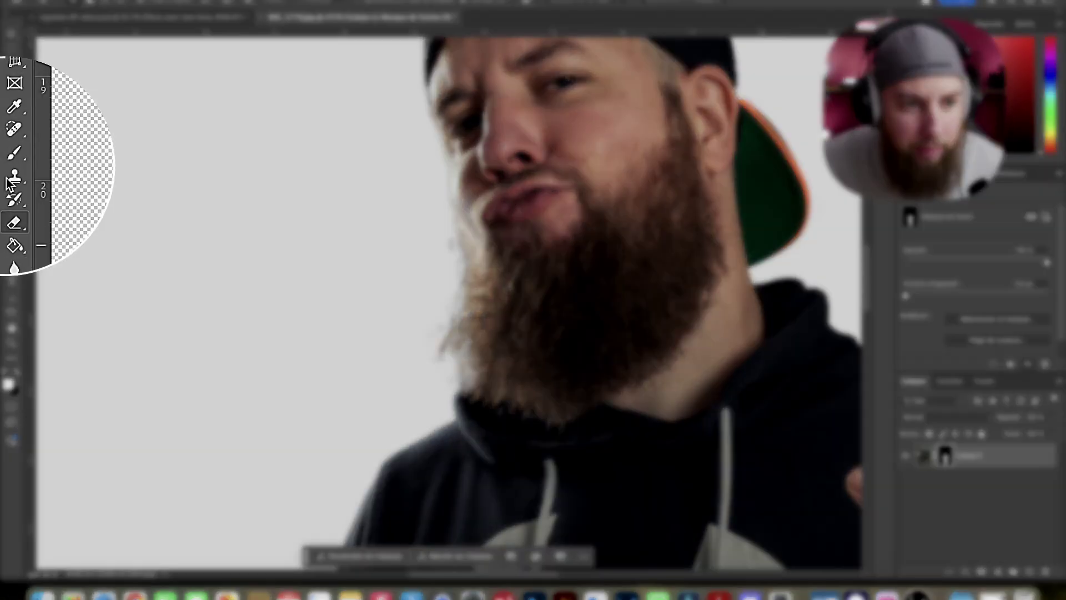
Select the regular Brush tool and resize it to 27 px for mask touch-ups.
{"action": "right_click", "coordinate": [11, 157]}
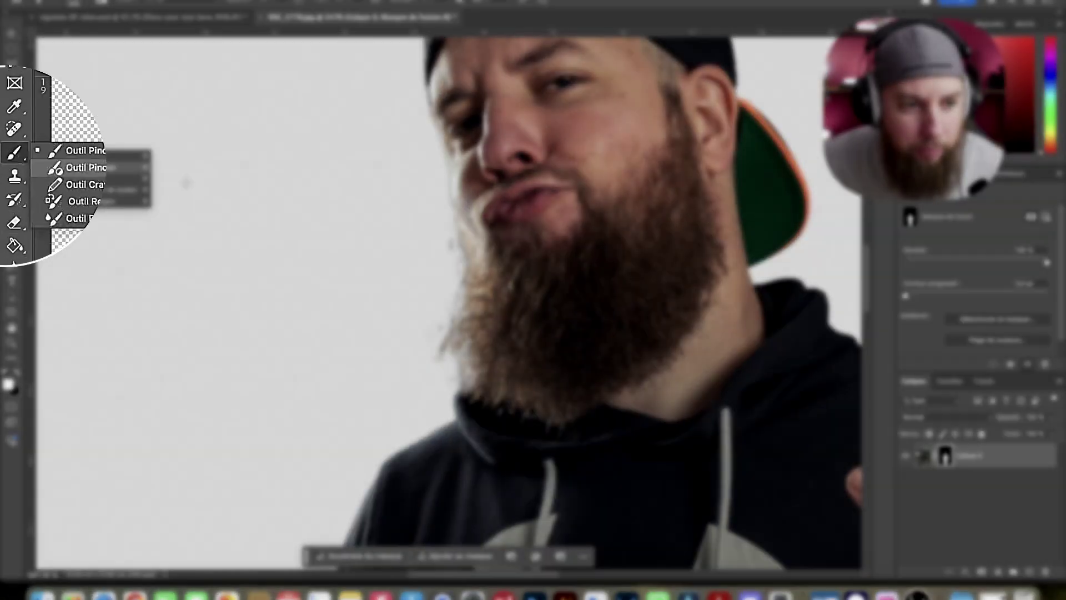
{"action": "left_click", "coordinate": [89, 166]}
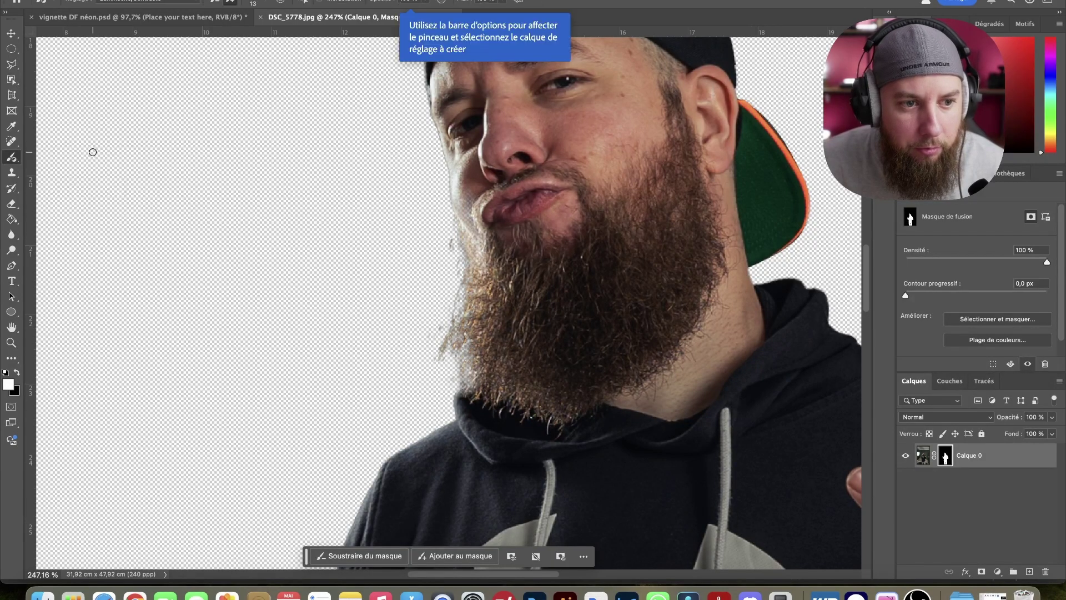
{"action": "key", "text": "b"}
{"action": "left_click_drag", "start_coordinate": [564, 238], "coordinate": [583, 237]}
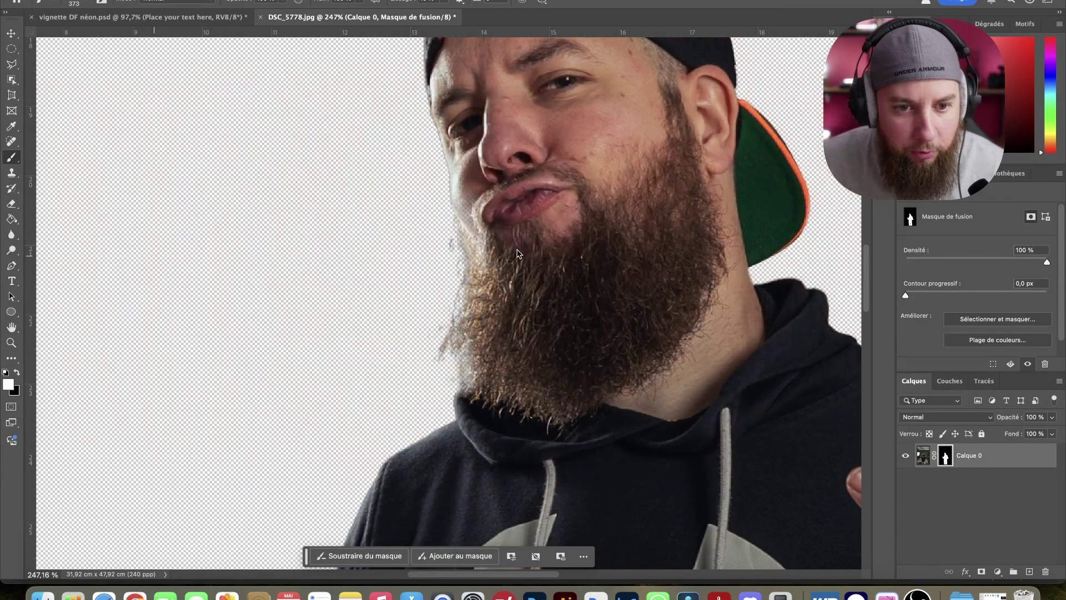
{"action": "left_click_drag", "start_coordinate": [425, 247], "coordinate": [389, 247]}
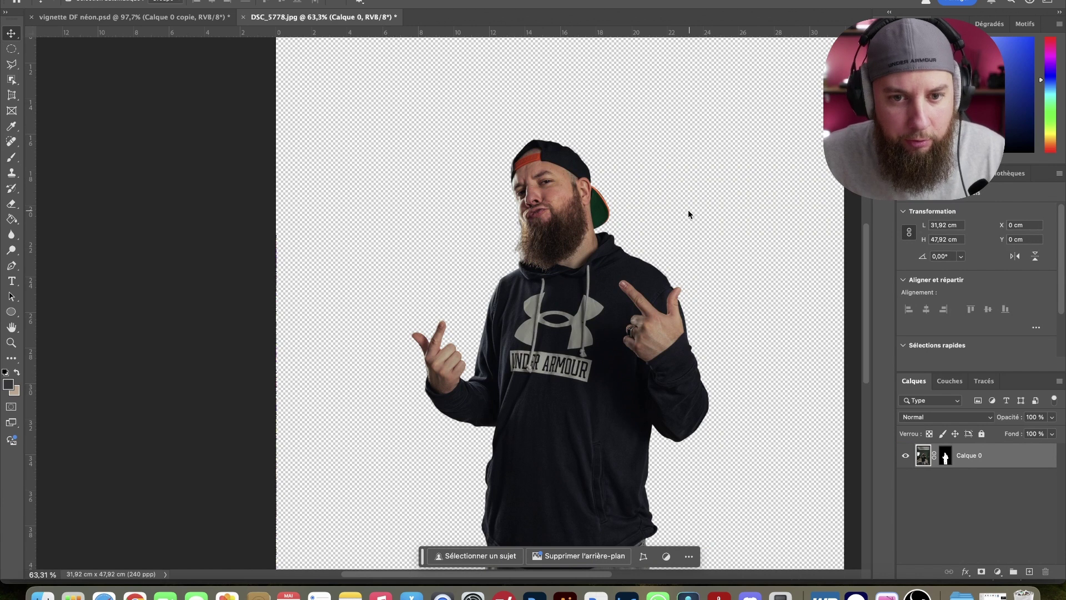
Paste the cutout into vignette DF néon.psd as Calque 4 and nudge it slightly lower.
{"action": "left_click", "coordinate": [143, 17]}
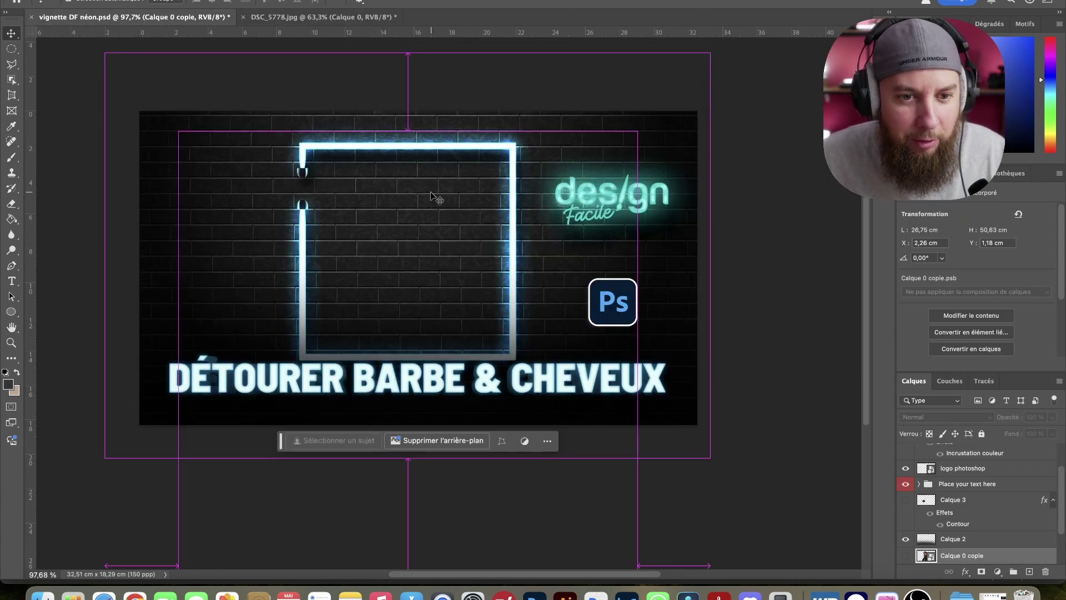
{"action": "key", "text": "ctrl+v"}
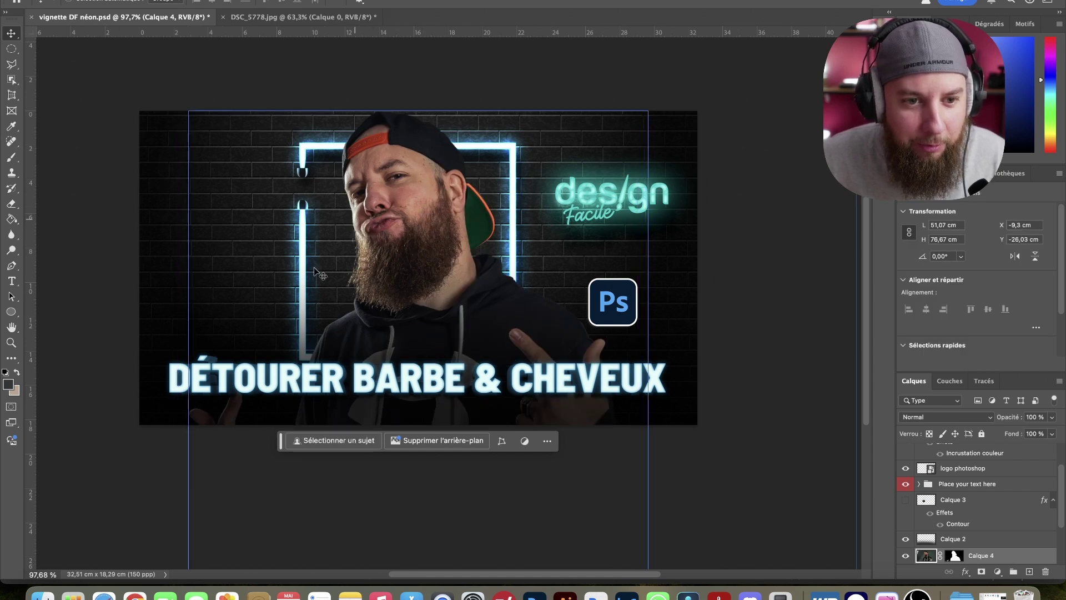
{"action": "left_click", "coordinate": [368, 310]}
{"action": "left_click", "coordinate": [420, 205]}
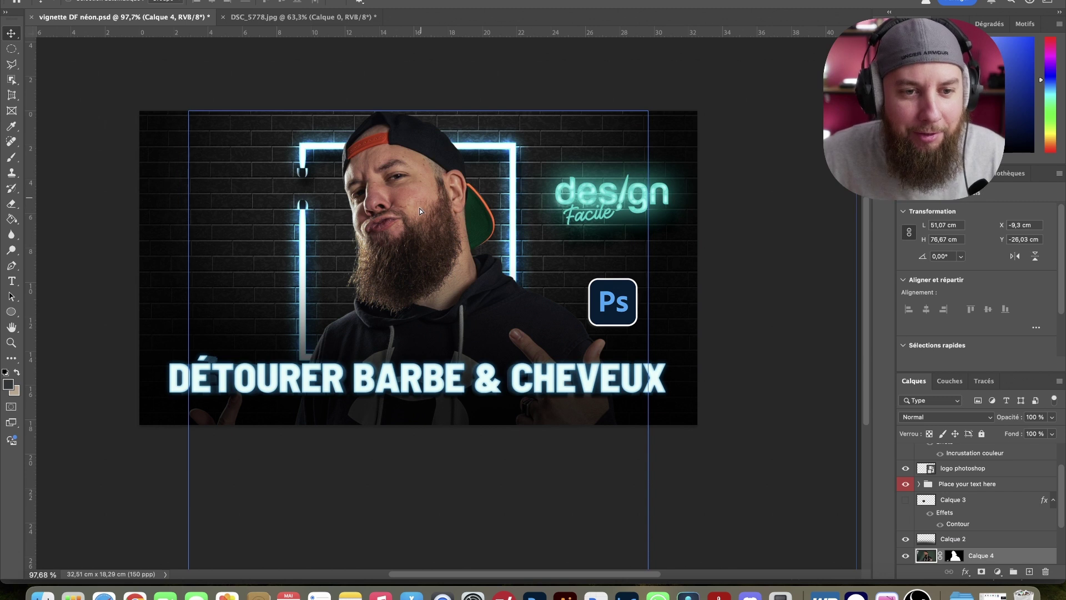
{"action": "left_click_drag", "start_coordinate": [353, 210], "coordinate": [352, 221]}
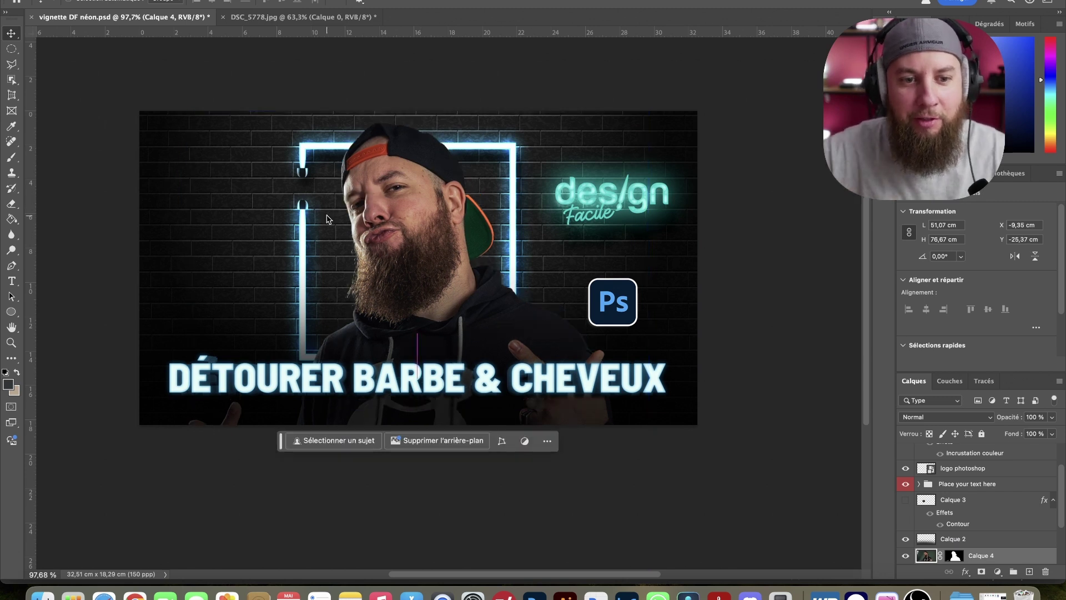